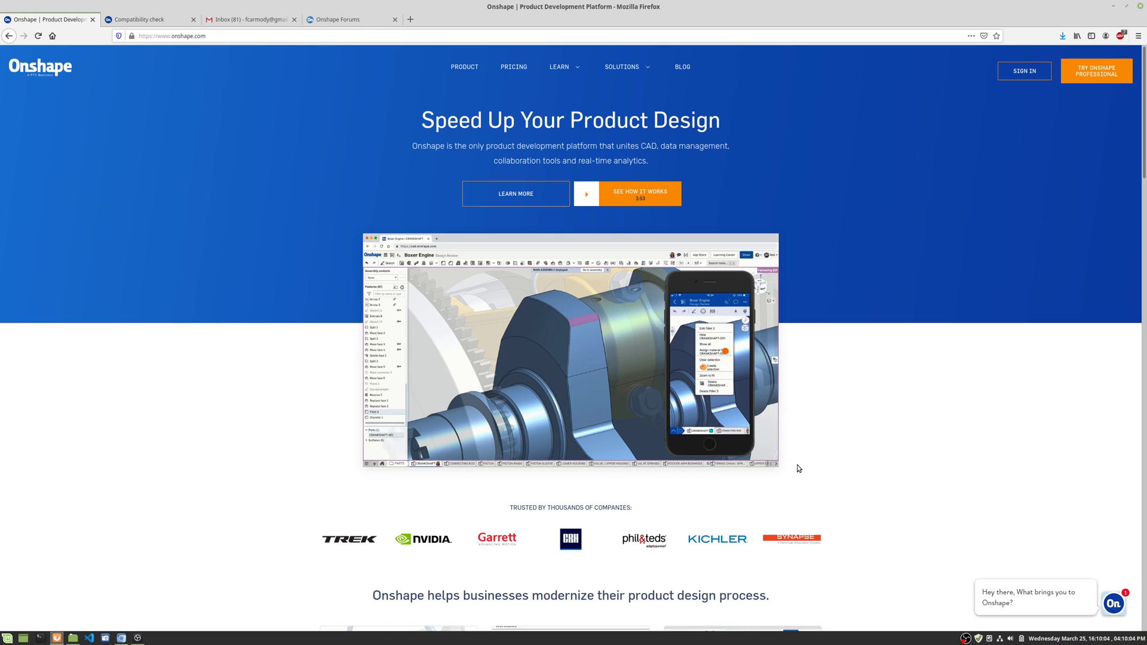
Choose SIGN IN at the top right of the onshape.com homepage.
{"action": "mouse_move", "coordinate": [734, 400]}
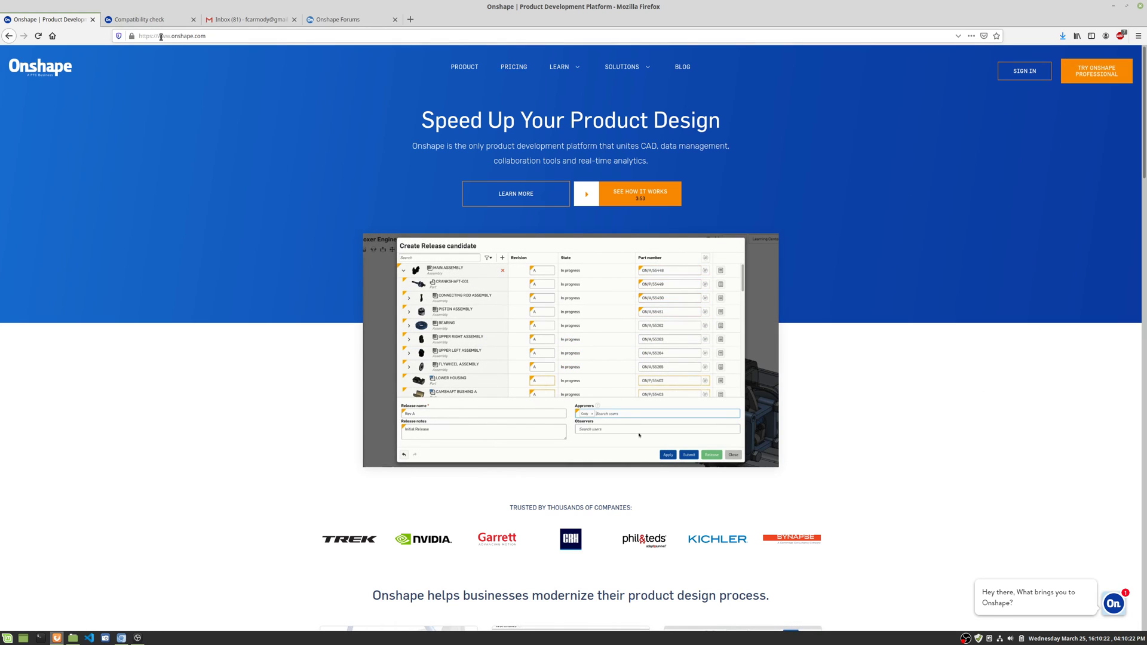
{"action": "left_click", "coordinate": [1024, 70]}
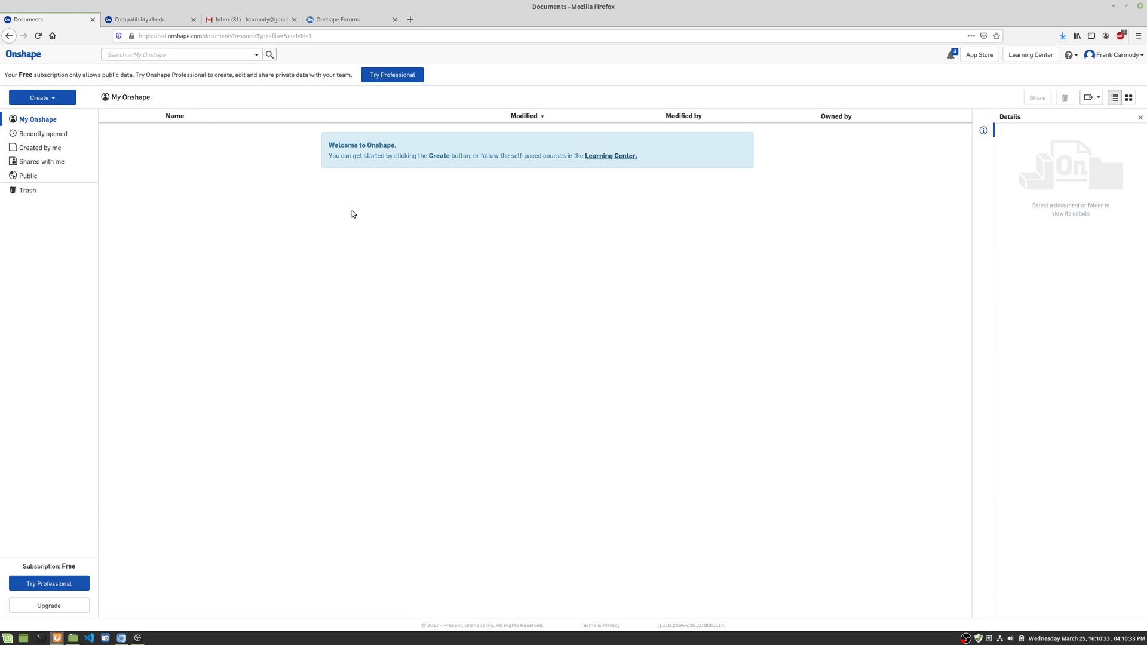
Rerun the browser Compatibility check, then return to the empty Documents list.
{"action": "left_click", "coordinate": [152, 21]}
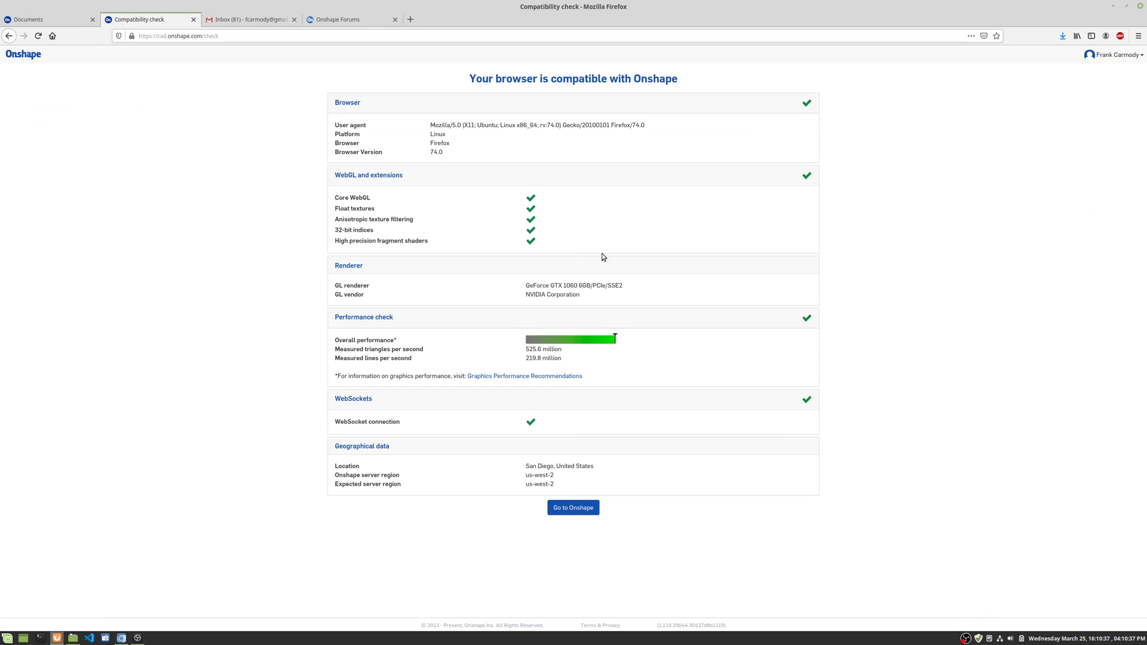
{"action": "left_click", "coordinate": [39, 37]}
{"action": "left_click", "coordinate": [48, 19]}
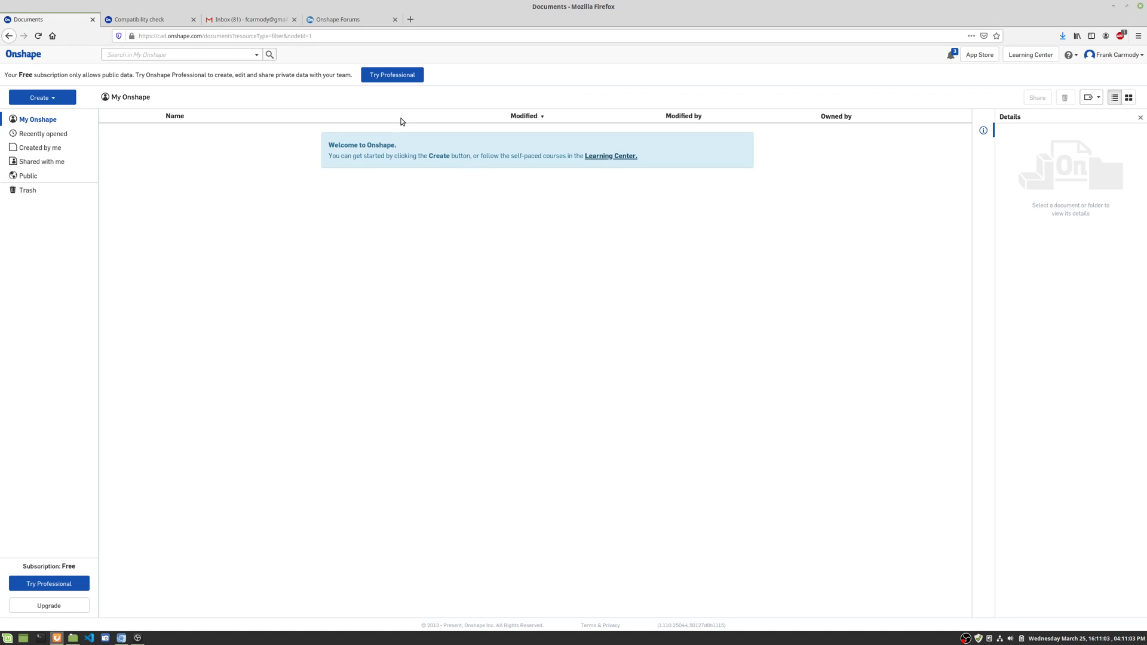
Create a new public document named 'Sample' via Create > Document.
{"action": "left_click", "coordinate": [41, 98]}
{"action": "left_click", "coordinate": [42, 116]}
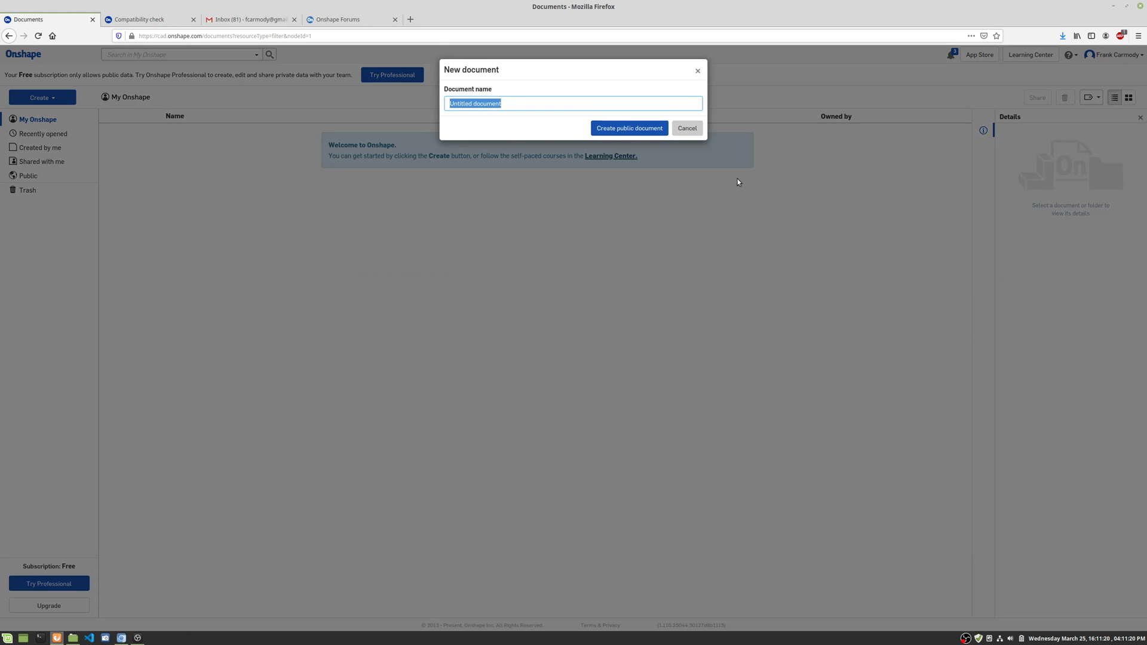
{"action": "type", "text": "Sample"}
{"action": "left_click", "coordinate": [626, 127]}
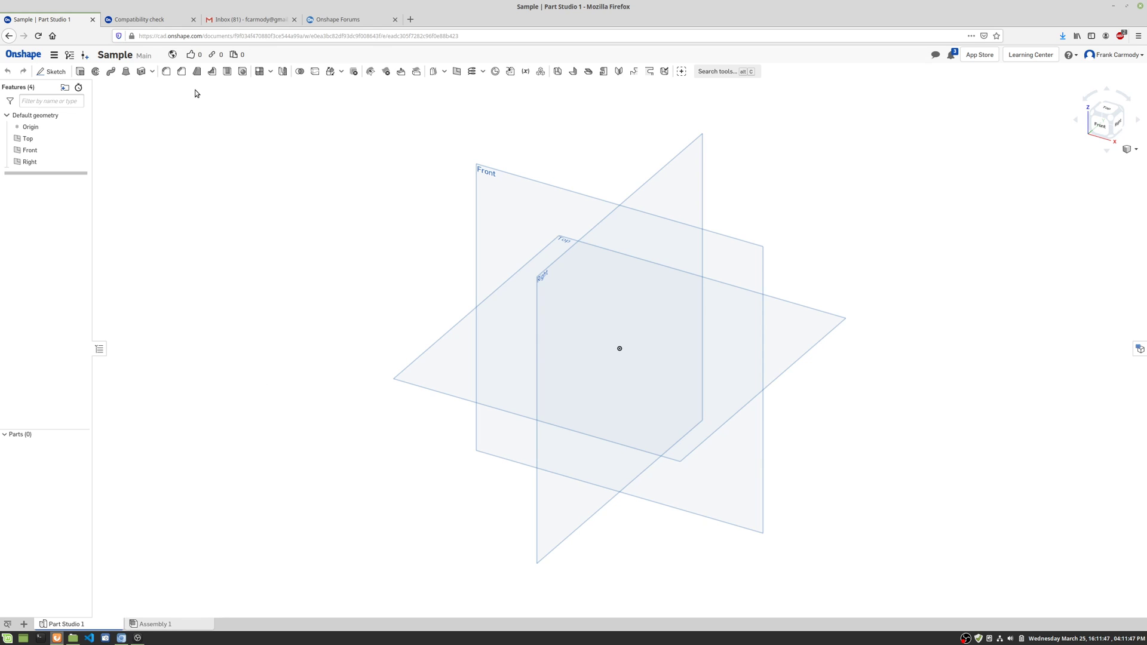
{"action": "mouse_move", "coordinate": [63, 624]}
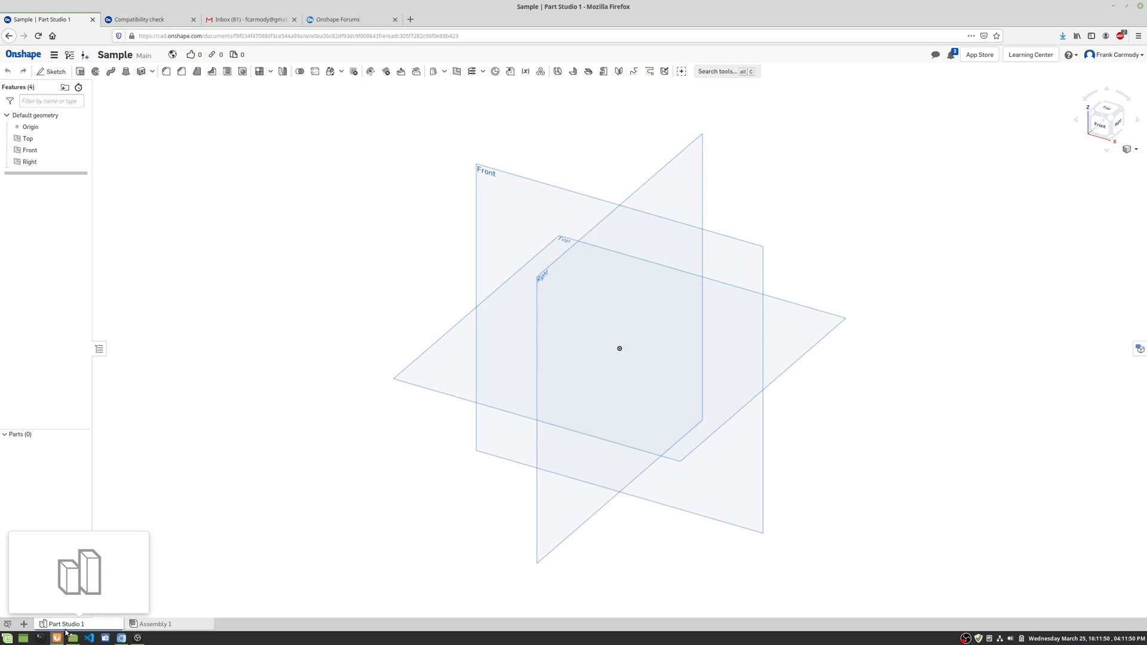
{"action": "mouse_move", "coordinate": [149, 627]}
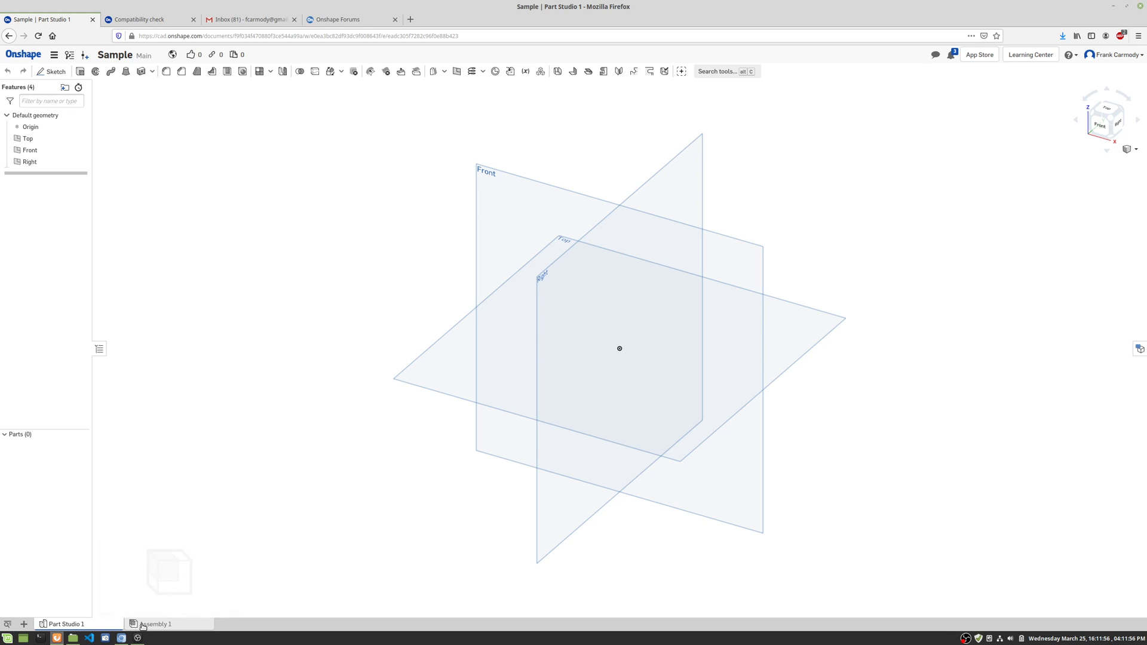
{"action": "left_click", "coordinate": [23, 624]}
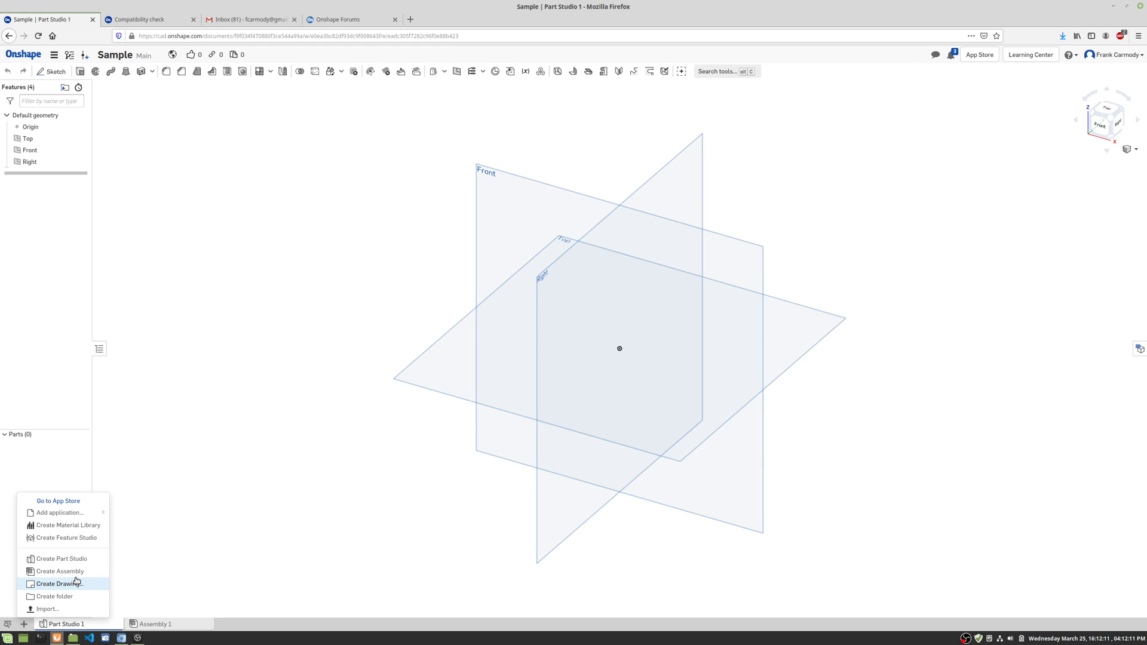
{"action": "left_click", "coordinate": [209, 550]}
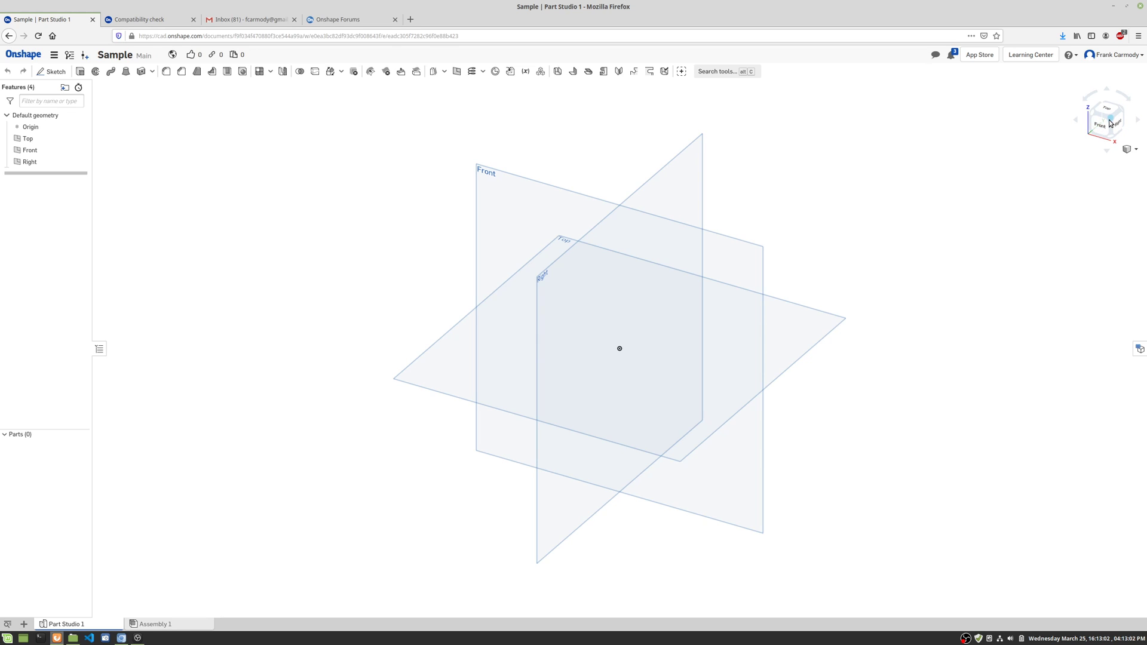
Move the view cube, view Front then isometric, then pan and orbit to a Left/Front view.
{"action": "left_click_drag", "start_coordinate": [1085, 127], "coordinate": [1018, 143]}
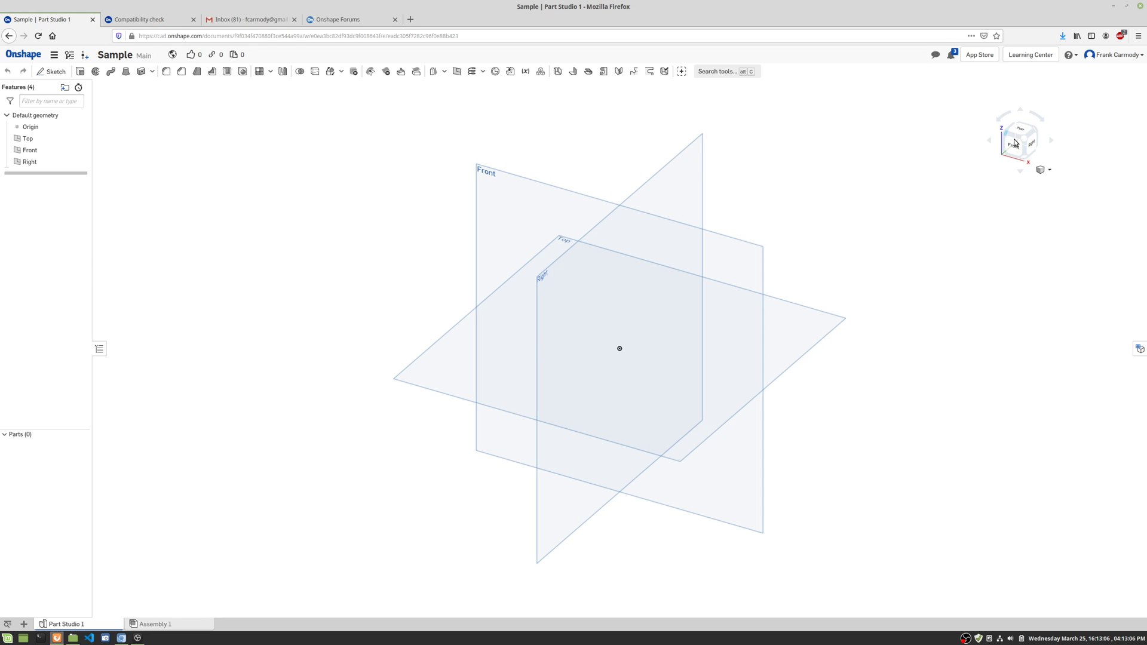
{"action": "left_click", "coordinate": [1027, 144]}
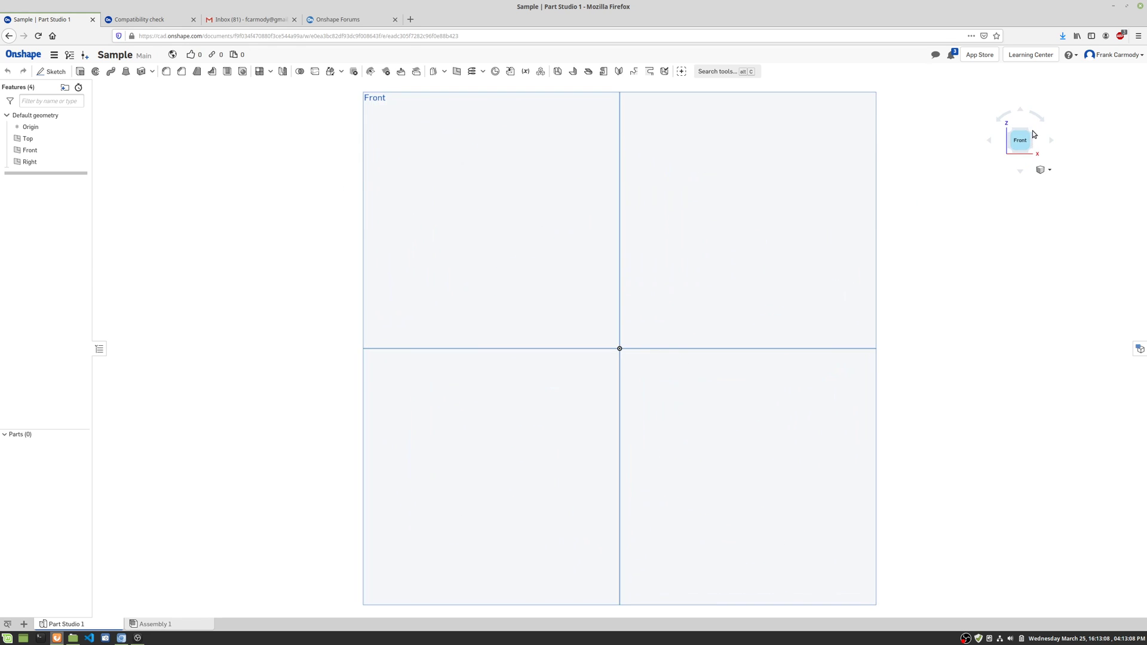
{"action": "left_click", "coordinate": [1031, 135]}
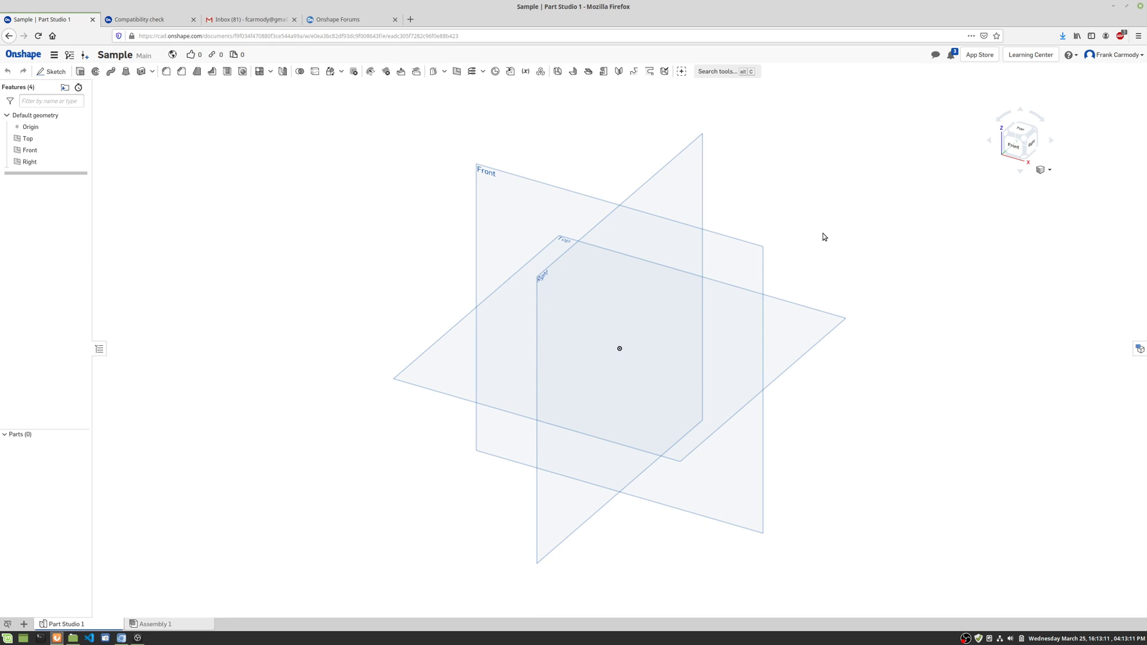
{"action": "middle_click_drag", "start_coordinate": [794, 237], "coordinate": [765, 232]}
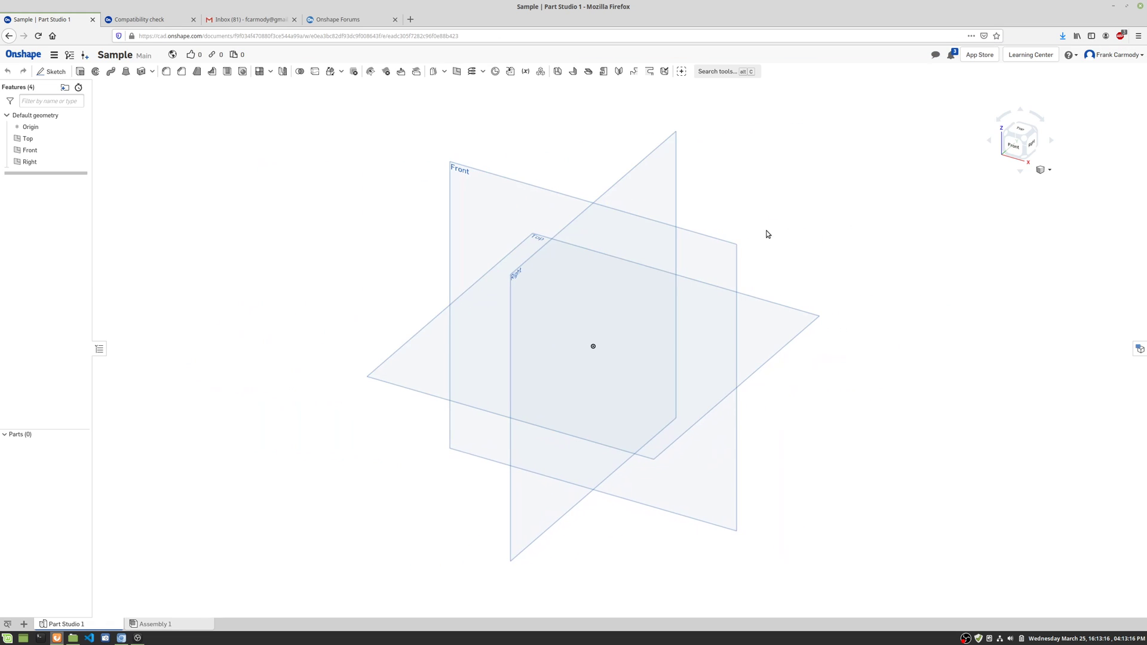
{"action": "mouse_move", "coordinate": [769, 234]}
{"action": "right_mouse_down"}
{"action": "mouse_move", "coordinate": [719, 274]}
{"action": "mouse_move", "coordinate": [775, 258]}
{"action": "mouse_move", "coordinate": [782, 241]}
{"action": "right_mouse_up"}
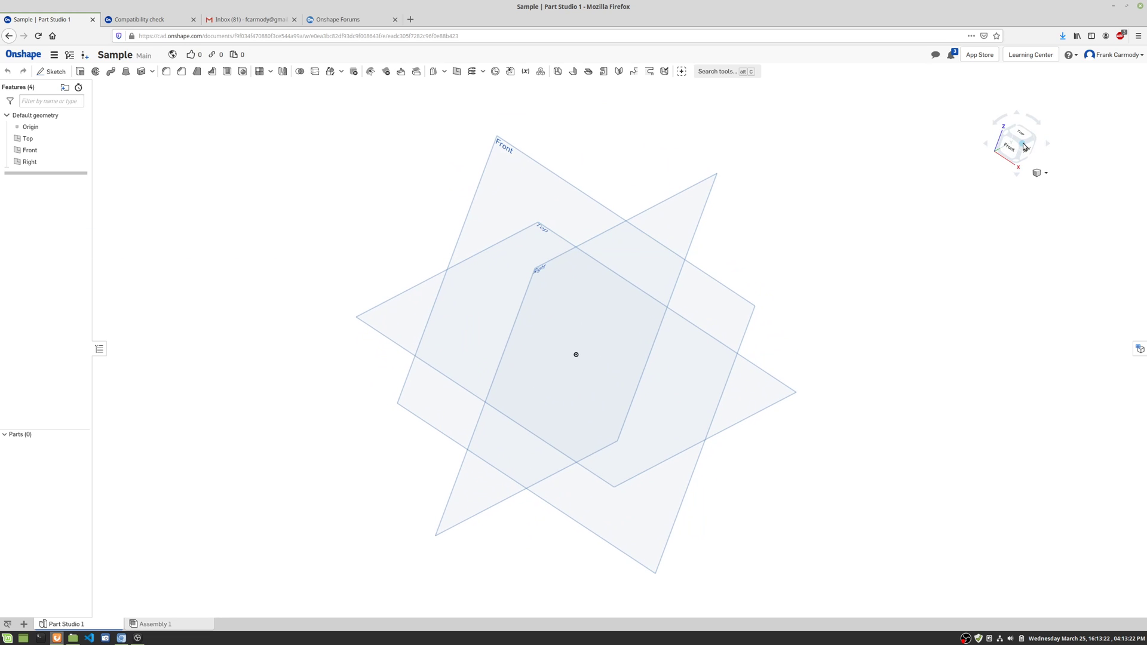
{"action": "right_click_drag", "start_coordinate": [912, 225], "coordinate": [958, 234]}
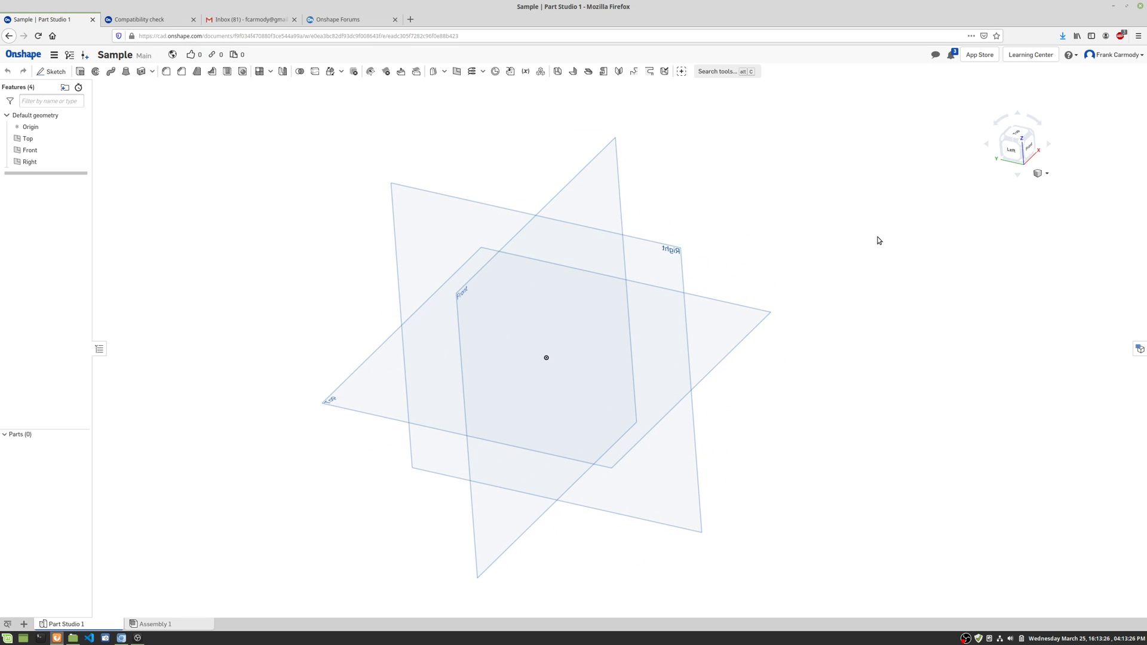
{"action": "left_click", "coordinate": [152, 72]}
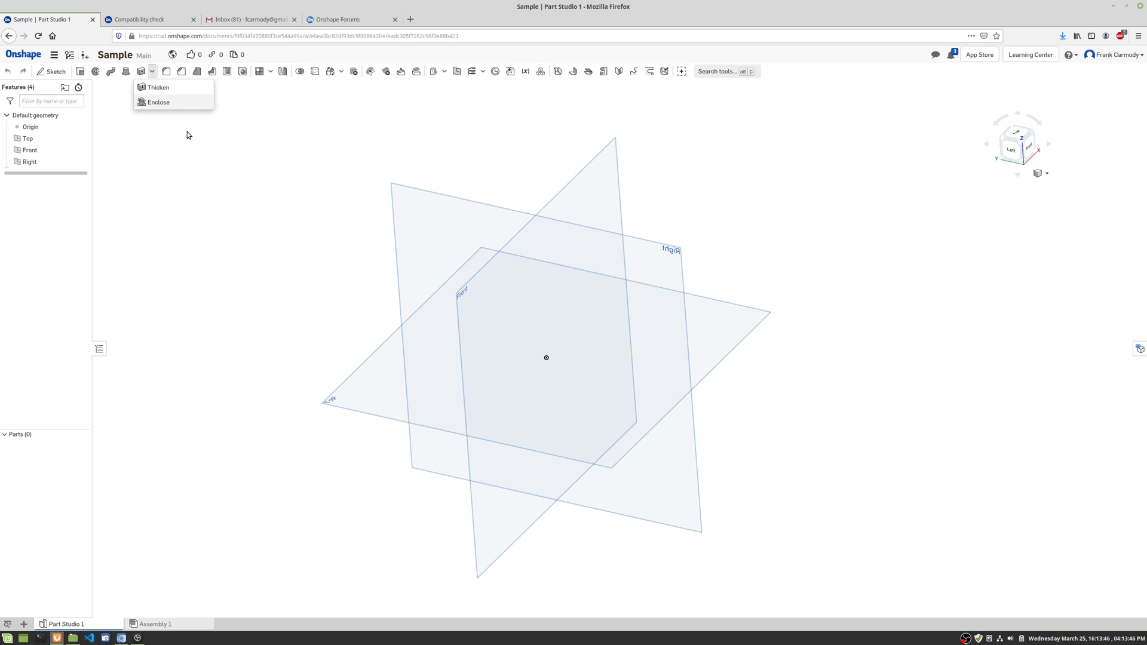
{"action": "left_click", "coordinate": [206, 134]}
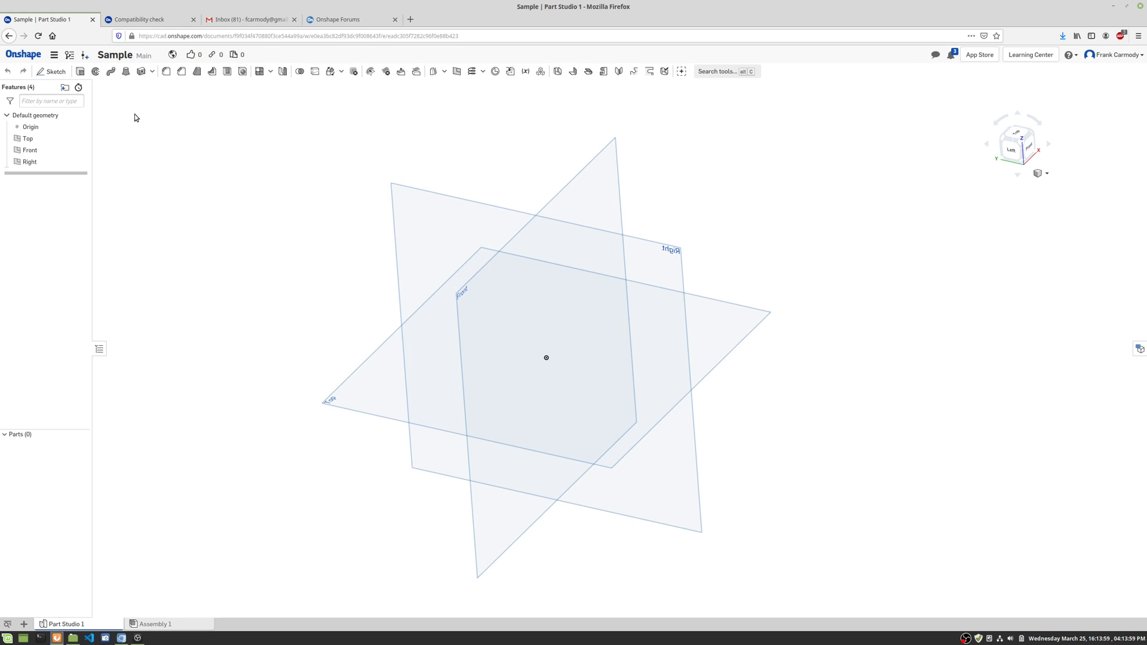
{"action": "left_click", "coordinate": [28, 138]}
{"action": "left_click", "coordinate": [27, 151], "text": "ctrl"}
{"action": "left_click", "coordinate": [28, 161], "text": "ctrl"}
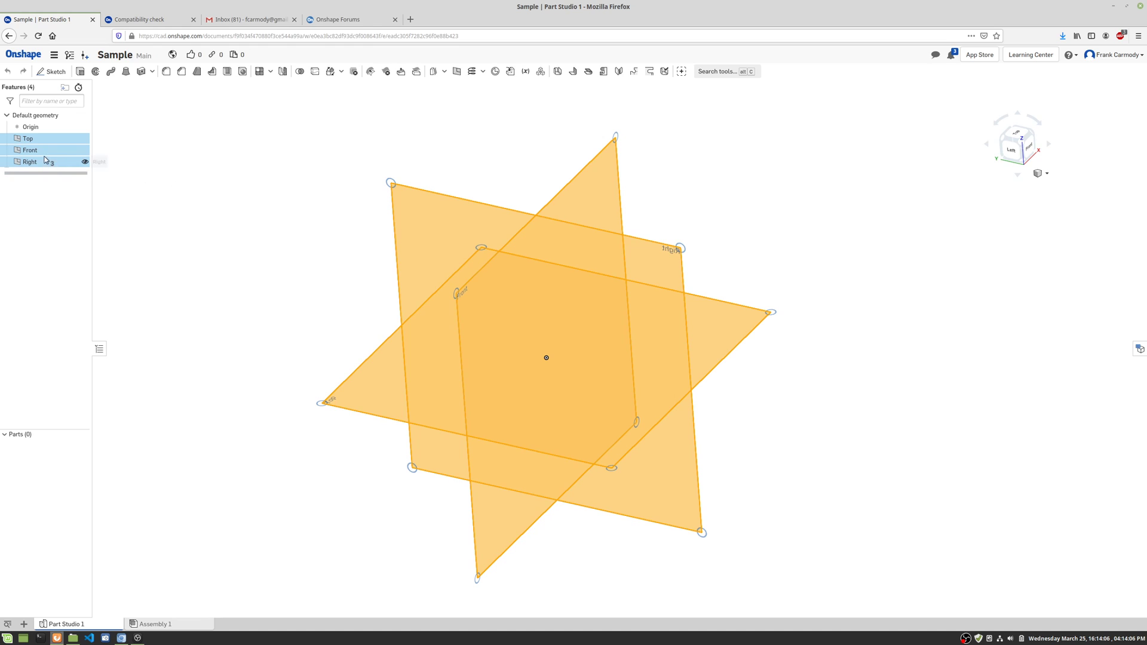
{"action": "left_click", "coordinate": [71, 162], "text": "ctrl"}
{"action": "left_click", "coordinate": [70, 152], "text": "ctrl"}
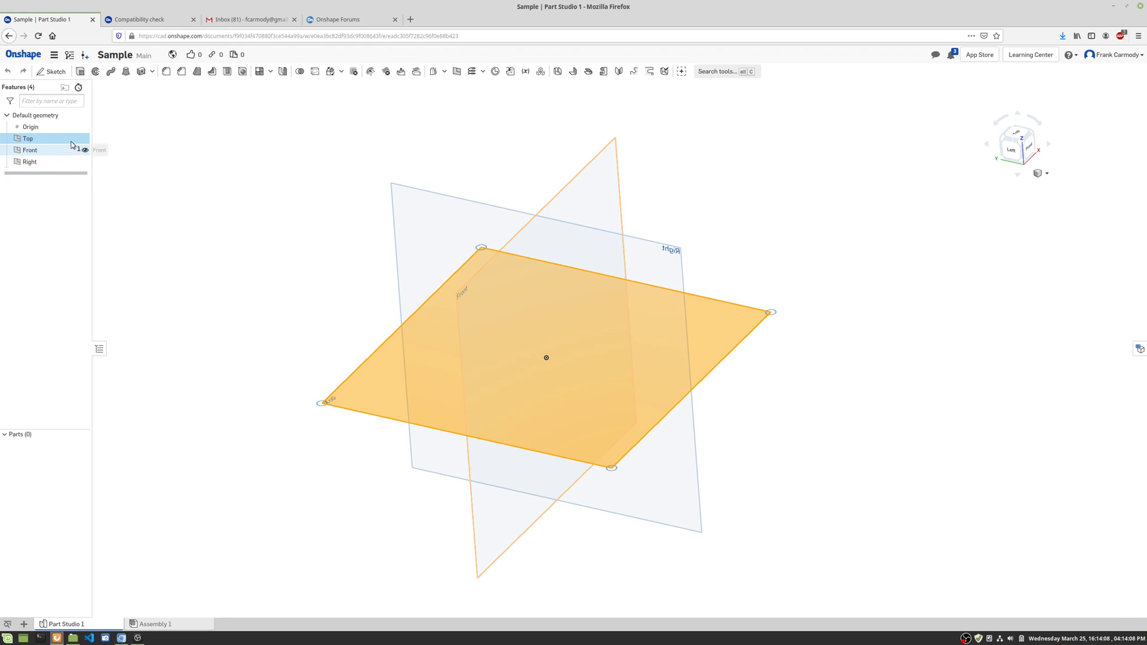
{"action": "left_click", "coordinate": [77, 139], "text": "ctrl"}
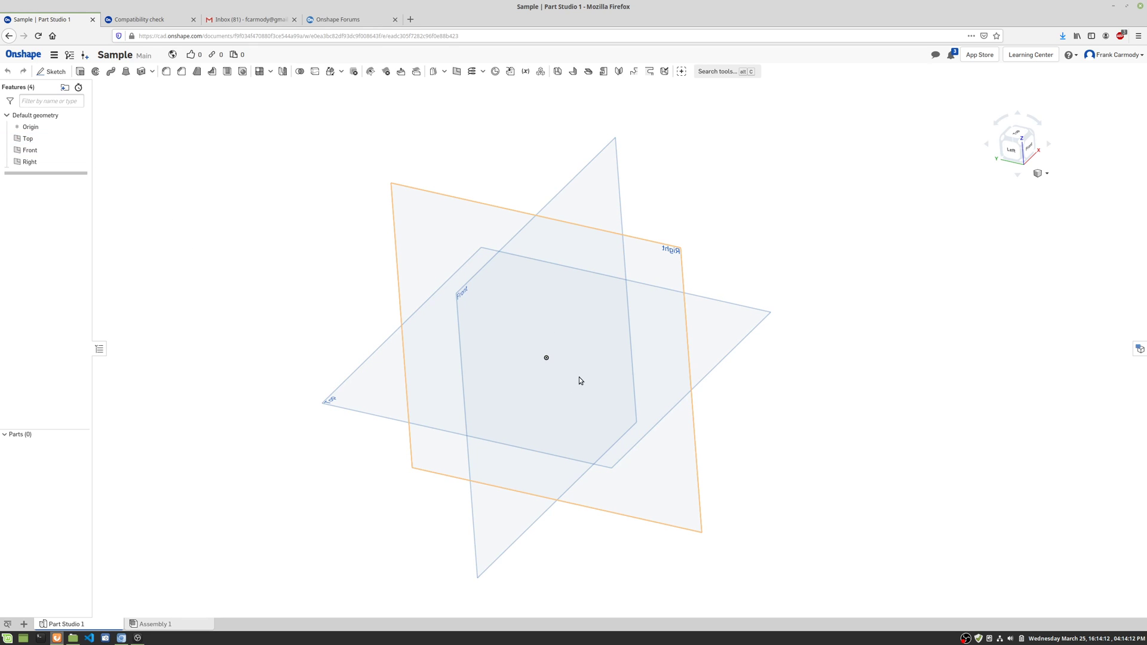
{"action": "left_click", "coordinate": [84, 139]}
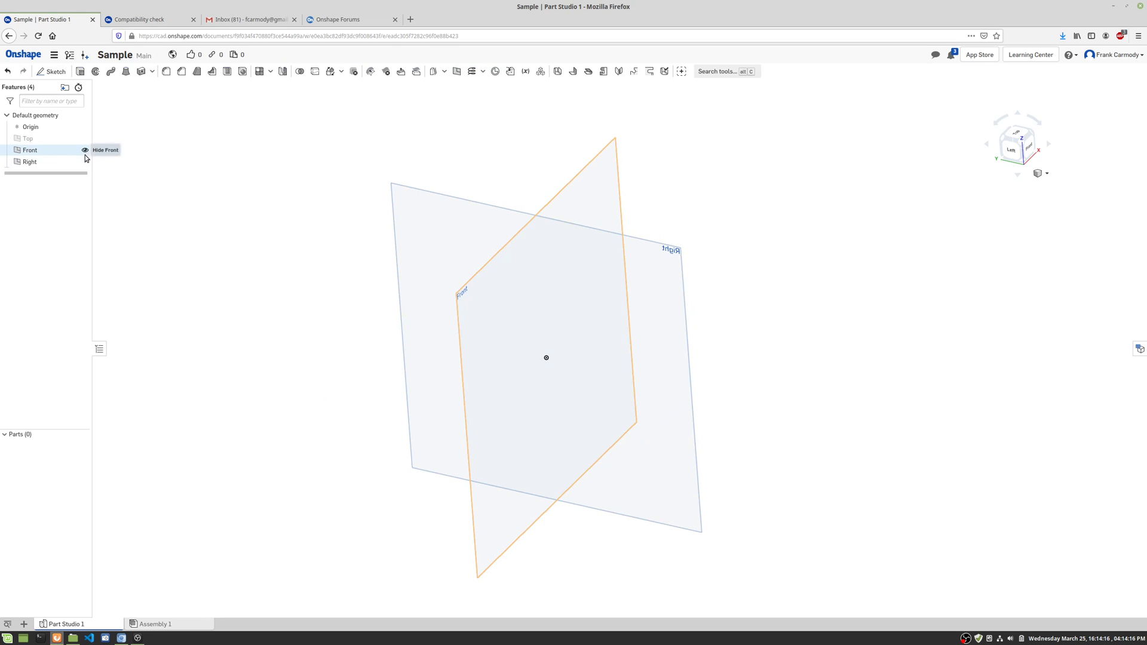
{"action": "left_click", "coordinate": [84, 149]}
{"action": "left_click", "coordinate": [85, 162]}
{"action": "left_click", "coordinate": [85, 162]}
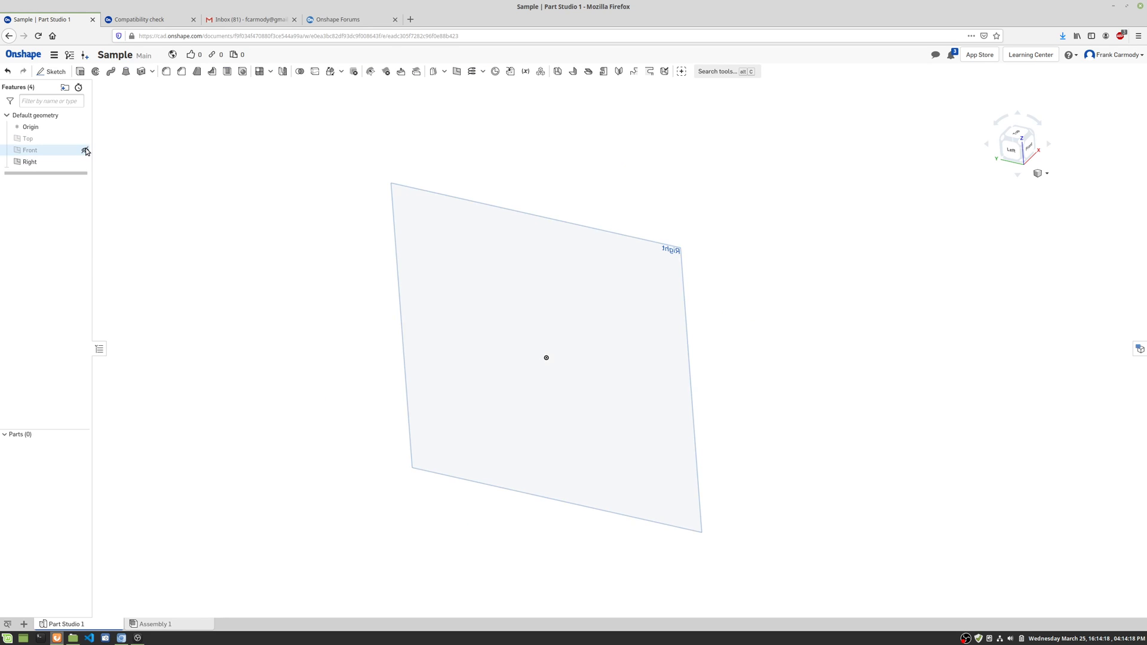
{"action": "left_click", "coordinate": [85, 147]}
{"action": "left_click", "coordinate": [85, 138]}
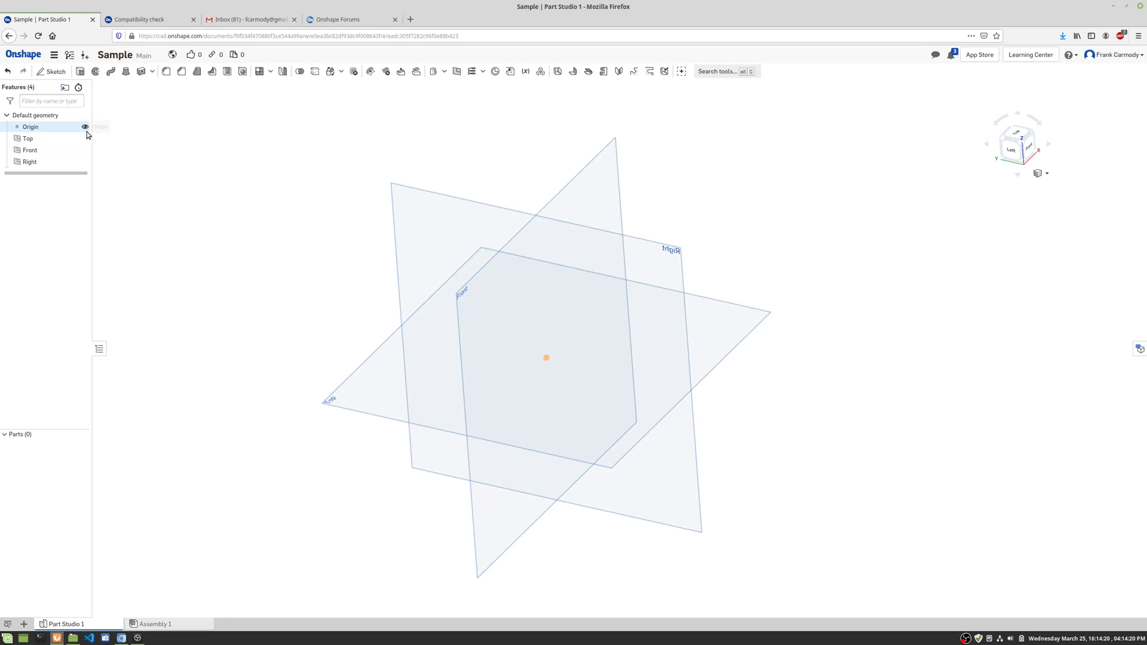
{"action": "left_click", "coordinate": [87, 129]}
{"action": "left_click", "coordinate": [183, 152]}
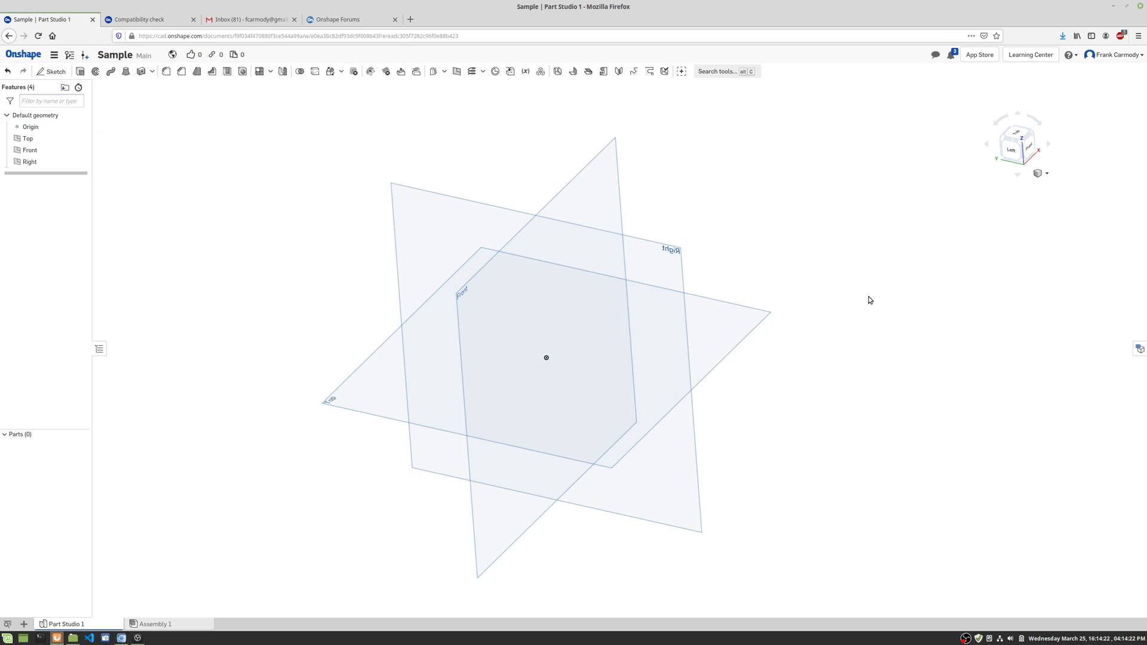